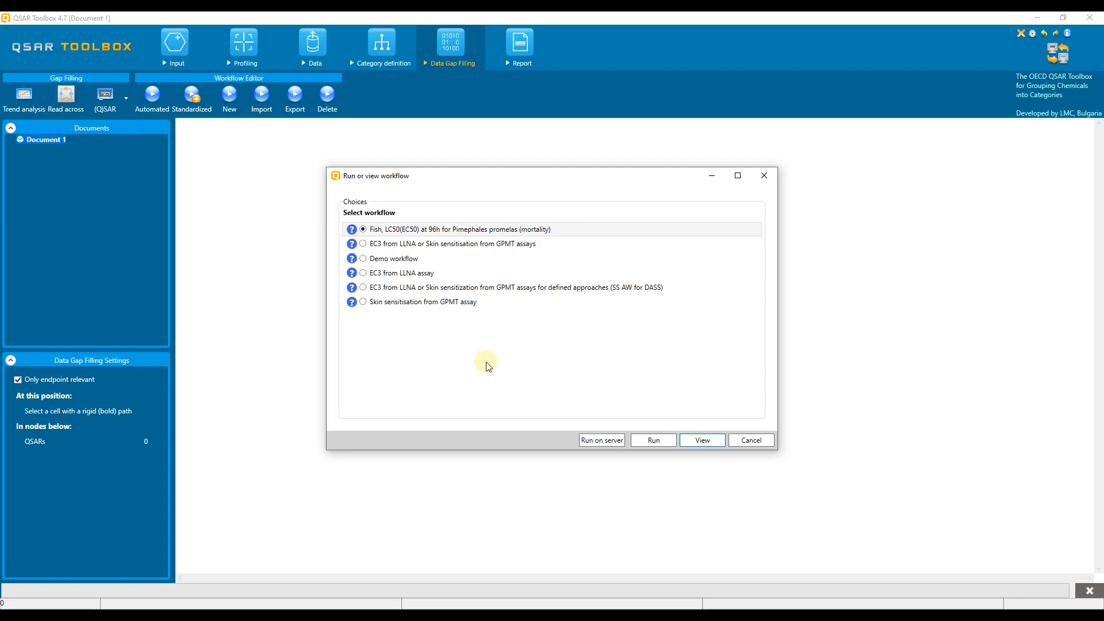
Review the list of available standardized workflows and close it without running or viewing any of them
left_click(745, 441)
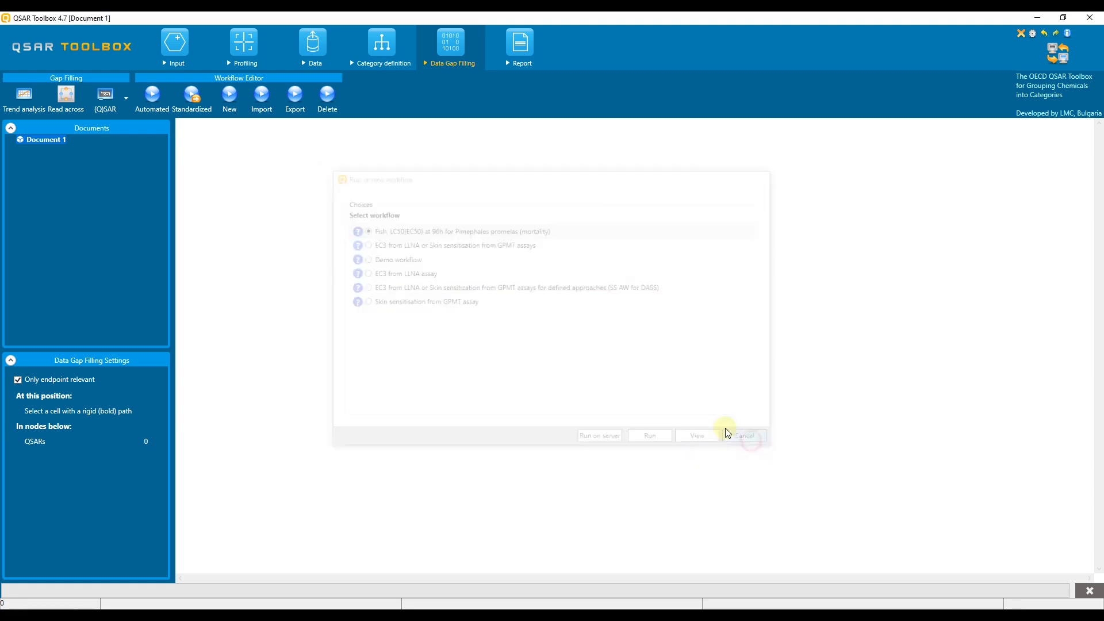
left_click(199, 89)
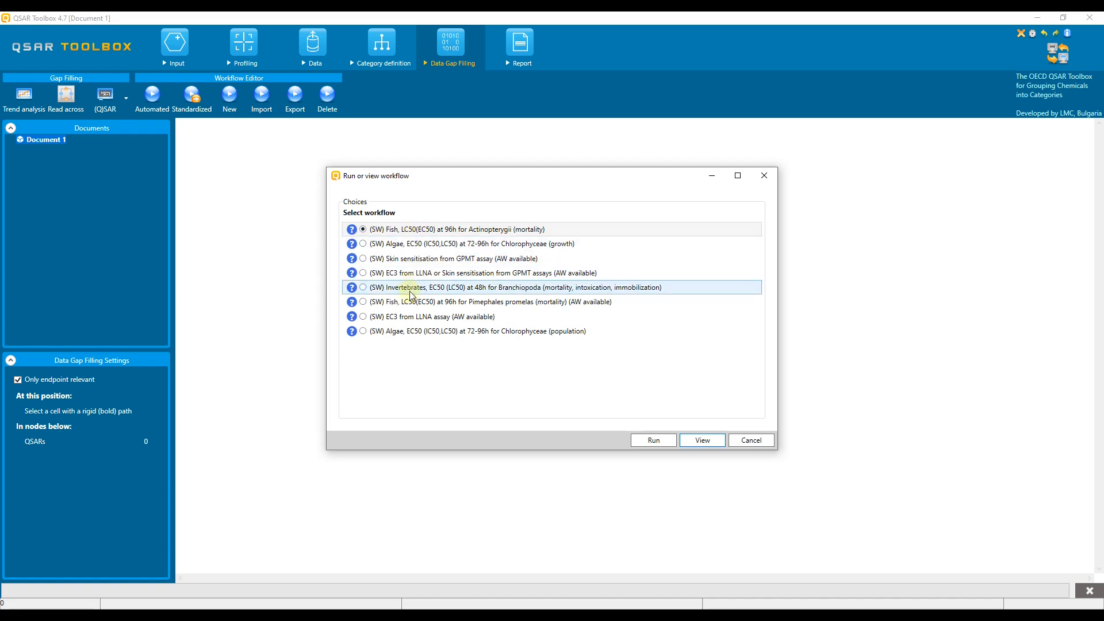
left_click(750, 446)
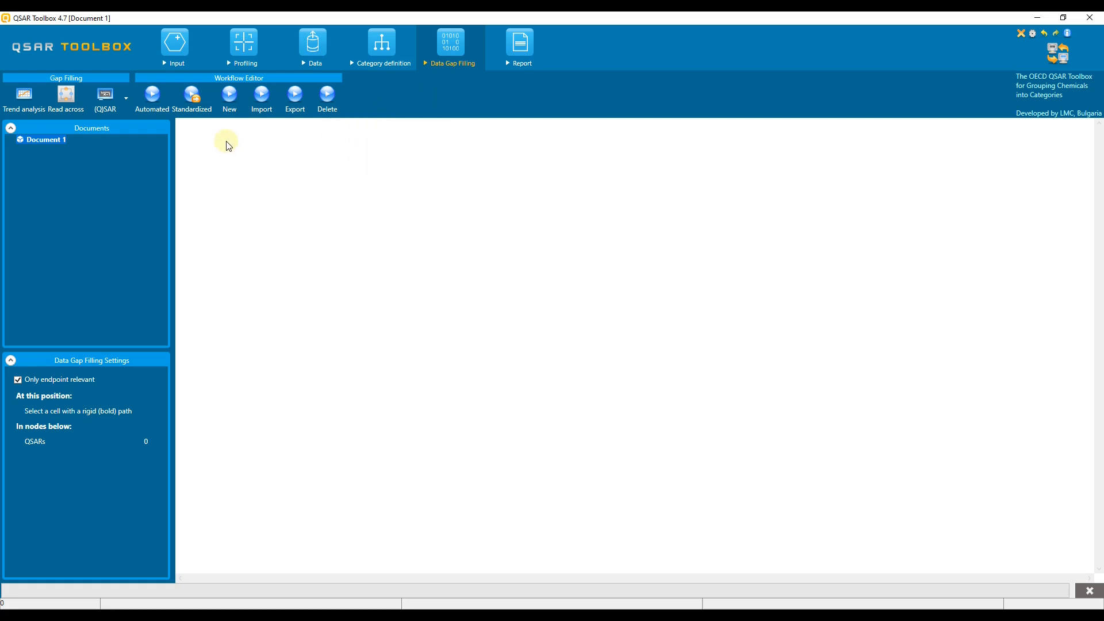
Create a new workflow named Collecting SS analogues and maximize its Workflow Editor window
left_click(234, 107)
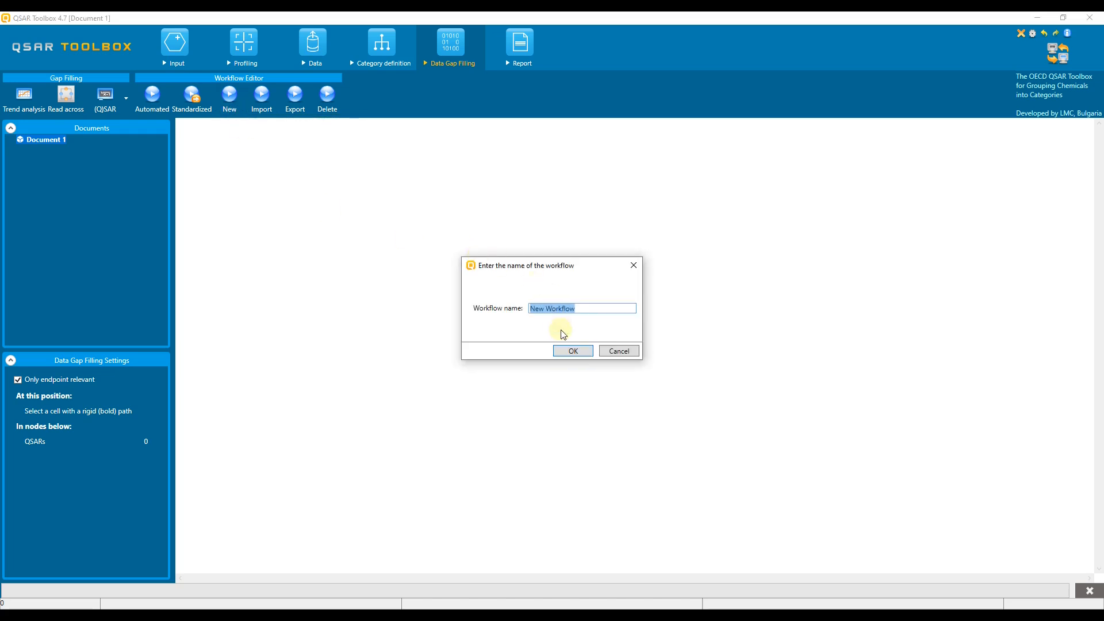
right_click(552, 307)
left_click(580, 339)
left_click(583, 350)
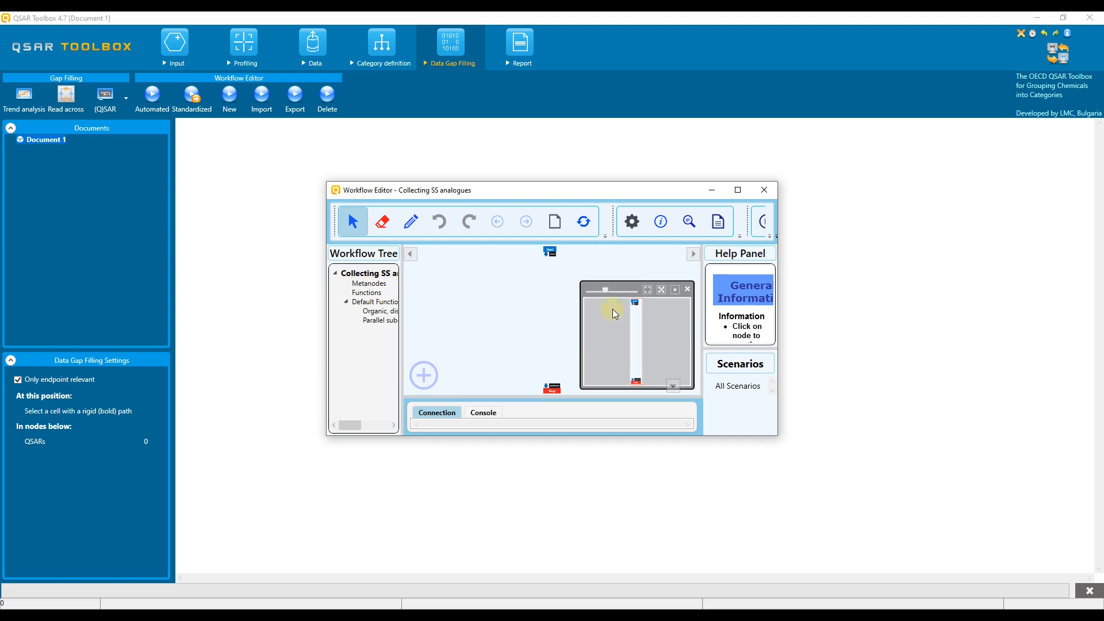
left_click(738, 191)
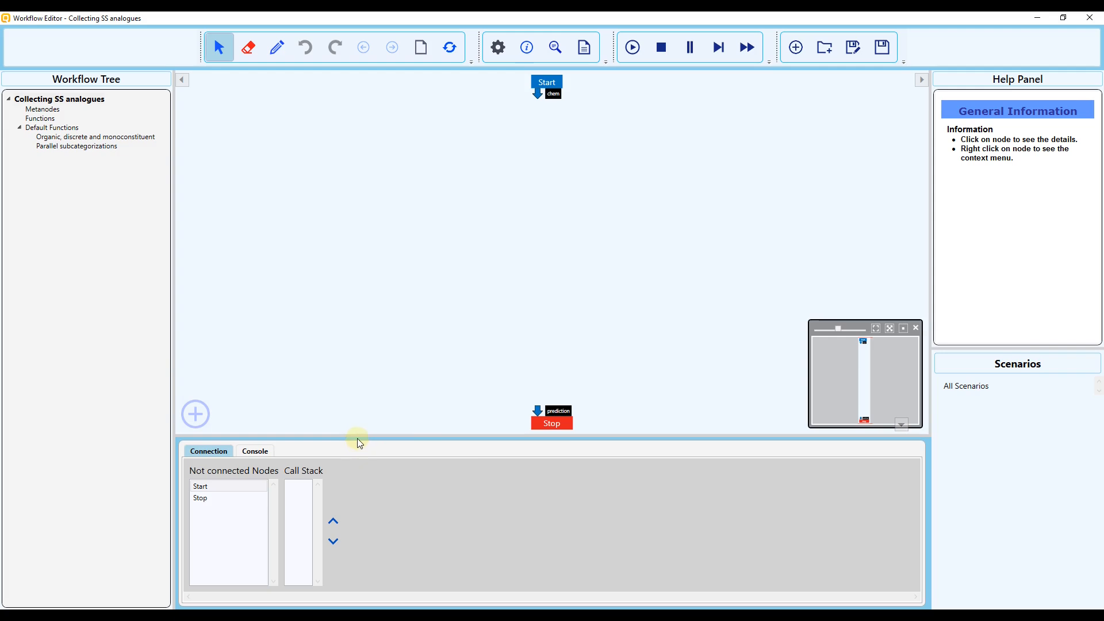
Place an Alert performance node between Start and Stop, view its available commands, and delete the node
left_click(196, 421)
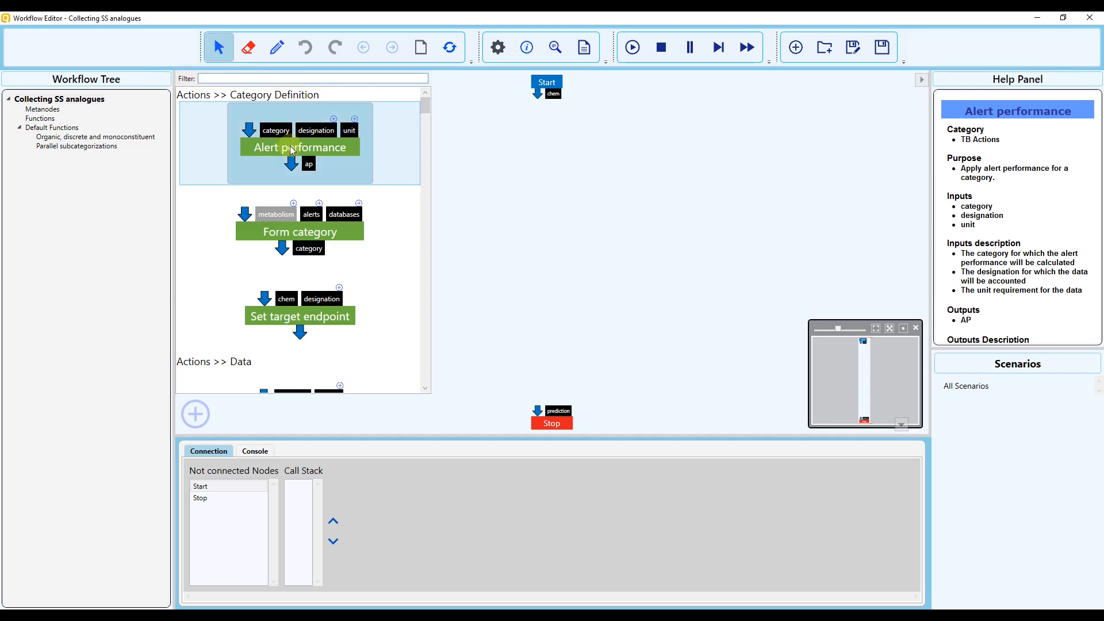
left_click_drag(301, 148, 543, 183)
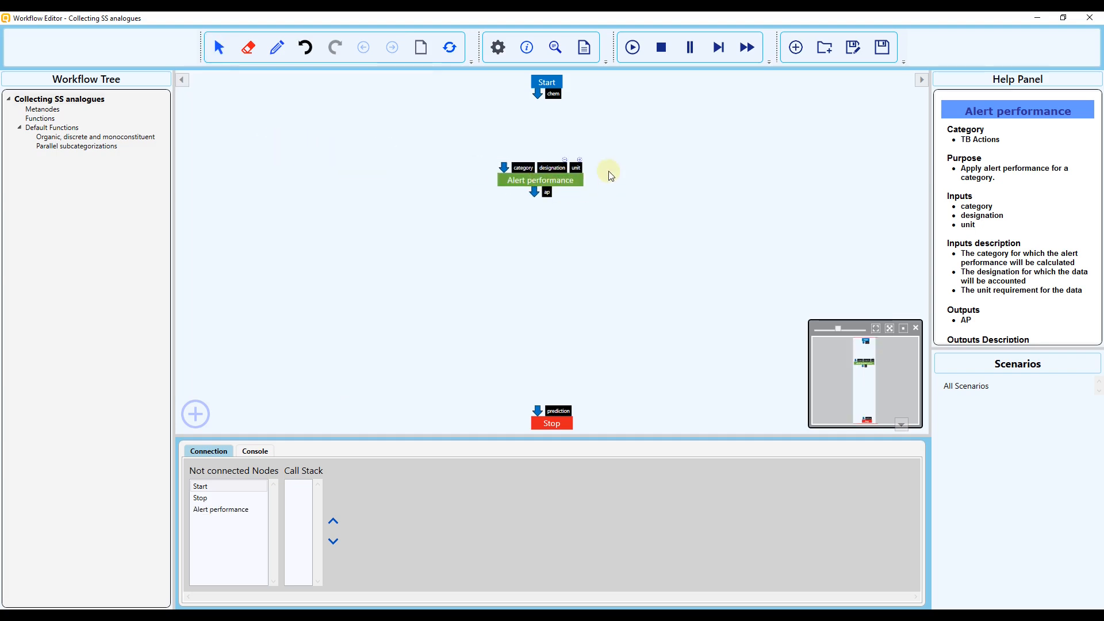
right_click(575, 181)
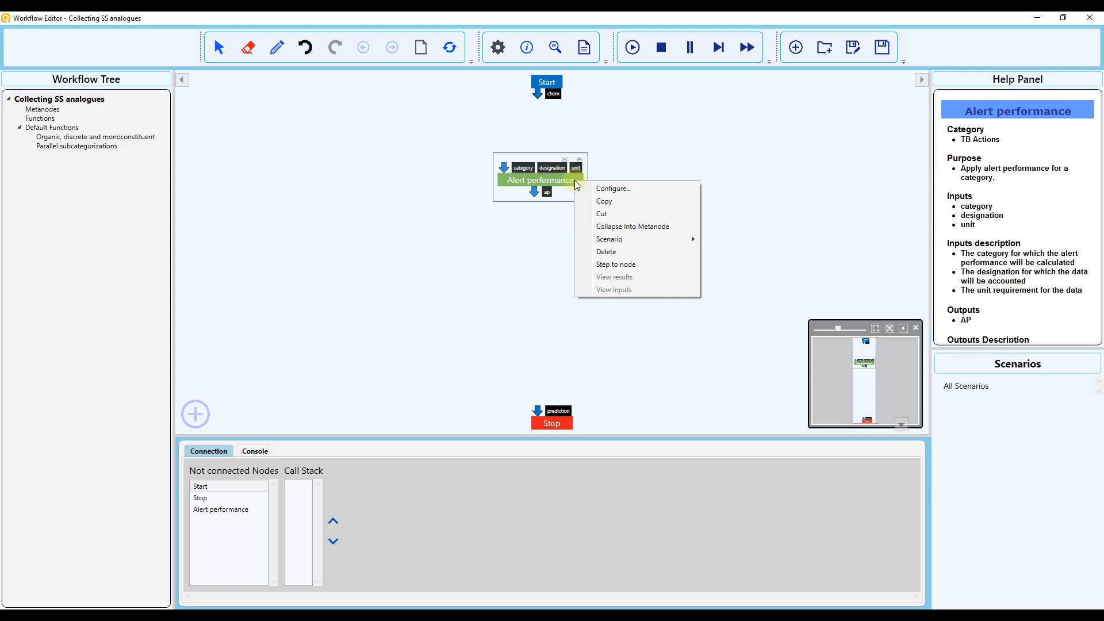
left_click(751, 246)
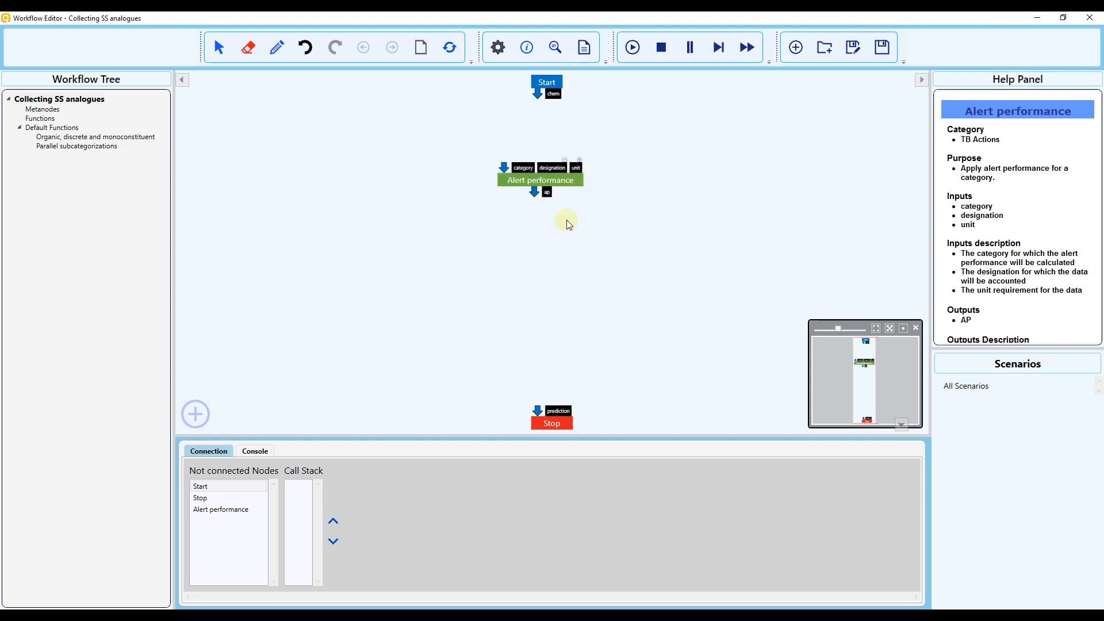
key("Delete")
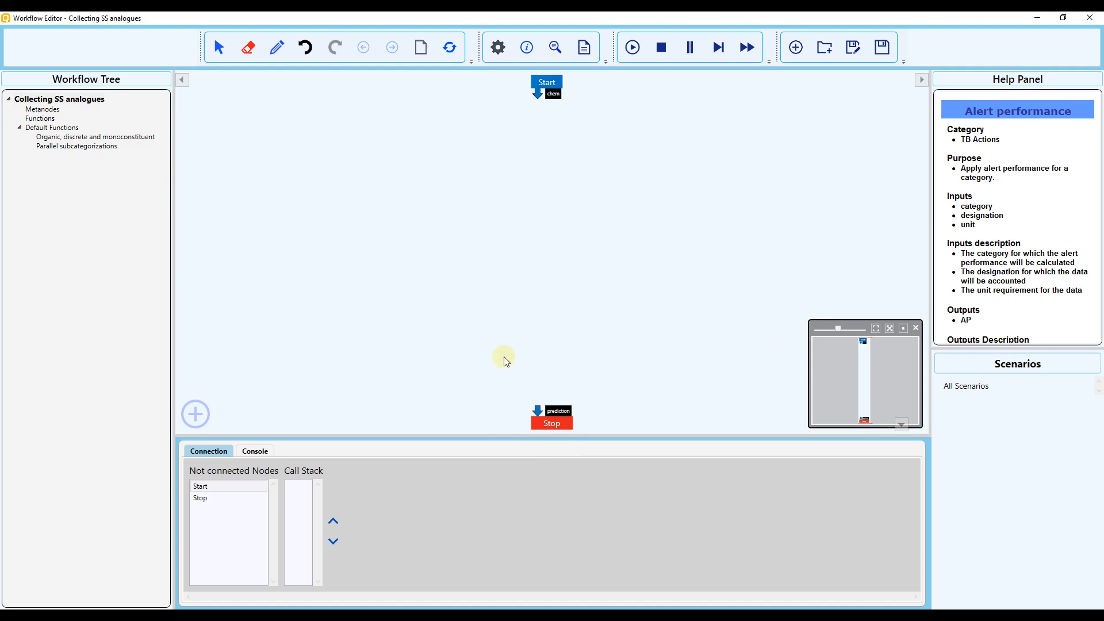
Find the Profiling action by filtering the nodes for "prof" and place it below the Start node
left_click(195, 414)
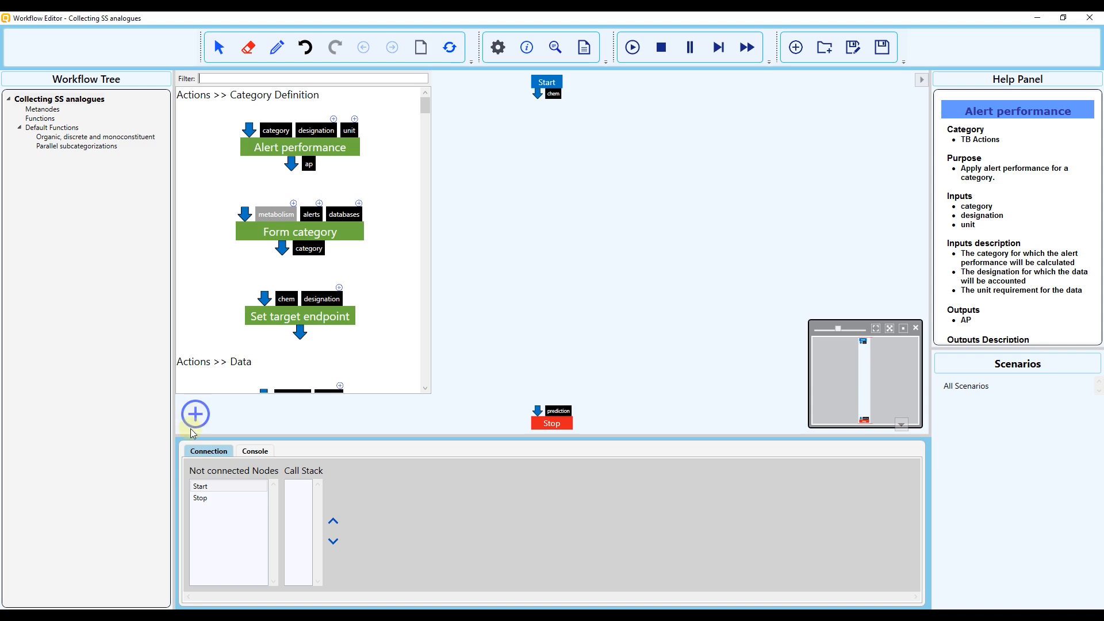
left_click(209, 78)
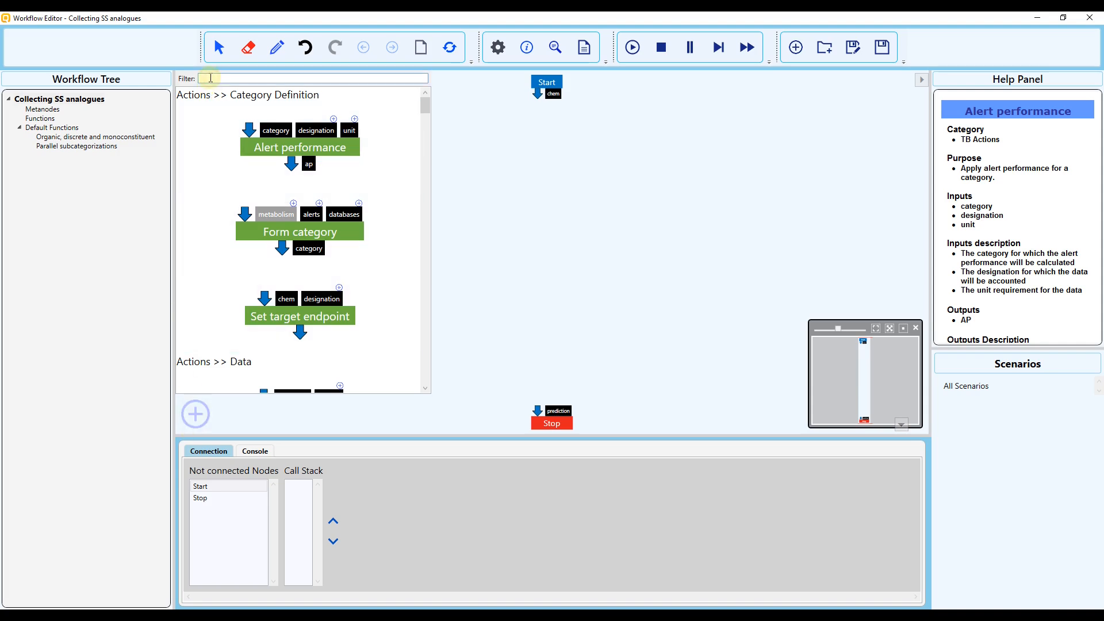
type("prof")
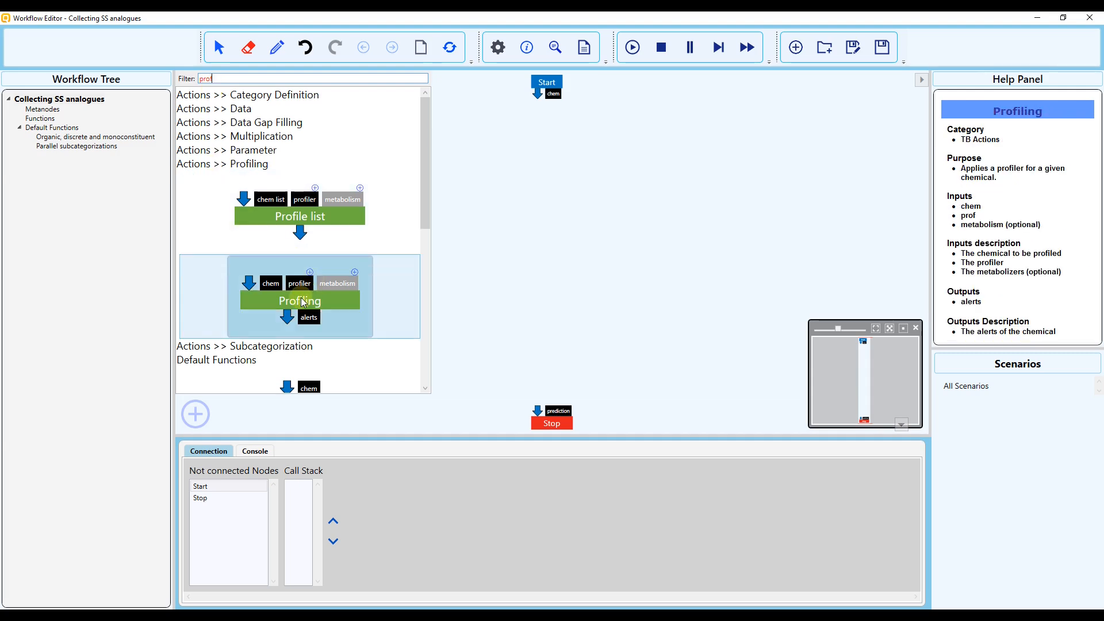
left_click_drag(304, 303, 545, 185)
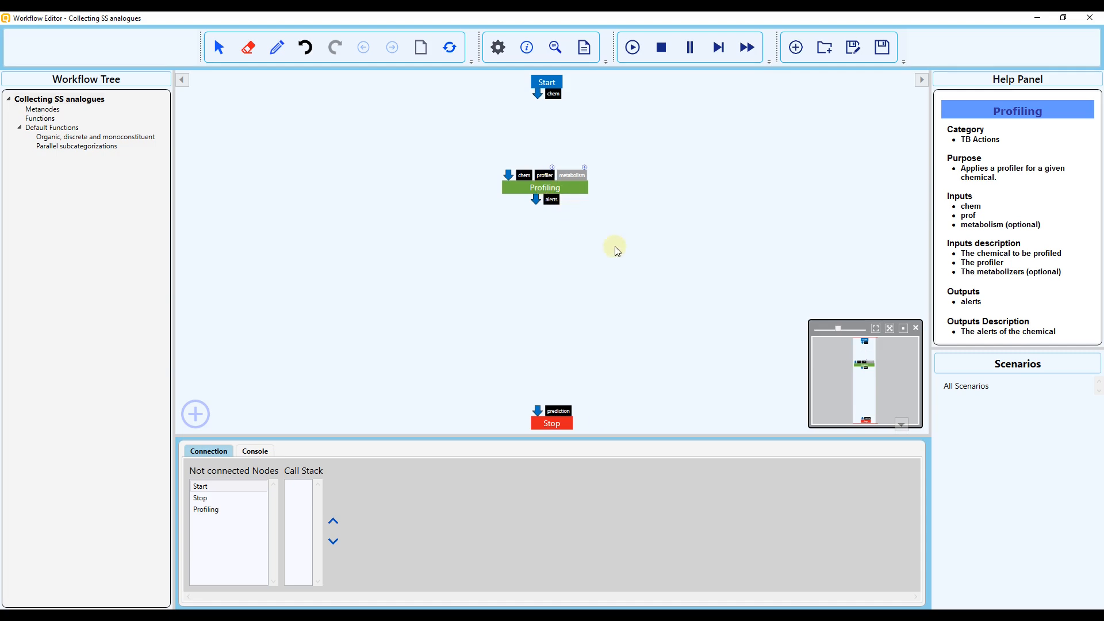
Connect the Start node's flow arrow and chem output to the matching inputs of the Profiling node
left_click_drag(840, 328, 846, 327)
left_click_drag(644, 209, 650, 397)
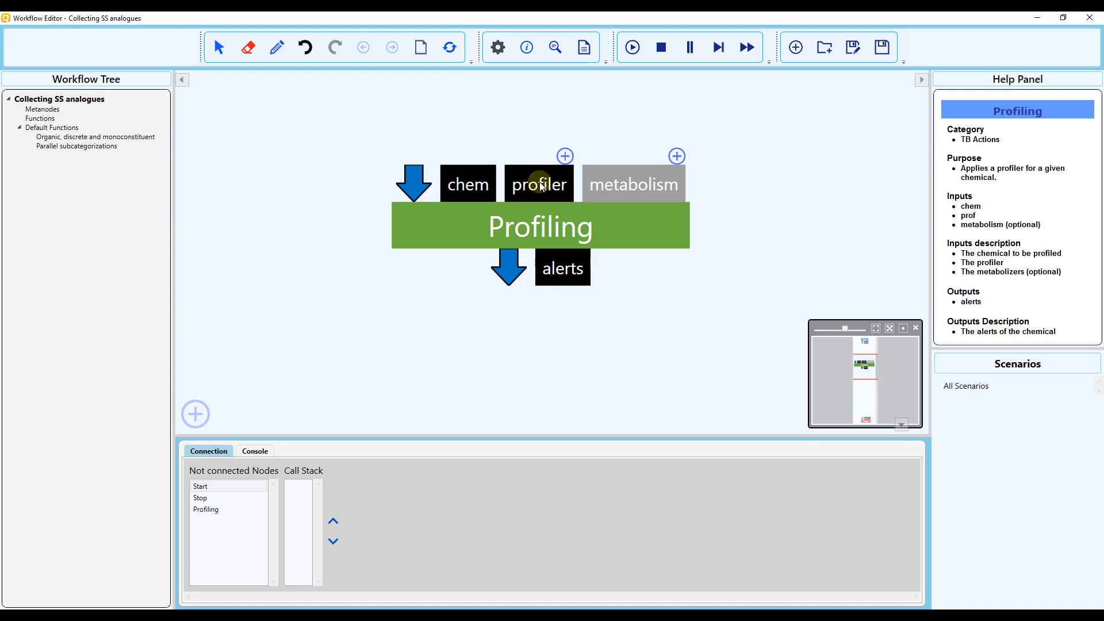
left_click(737, 216)
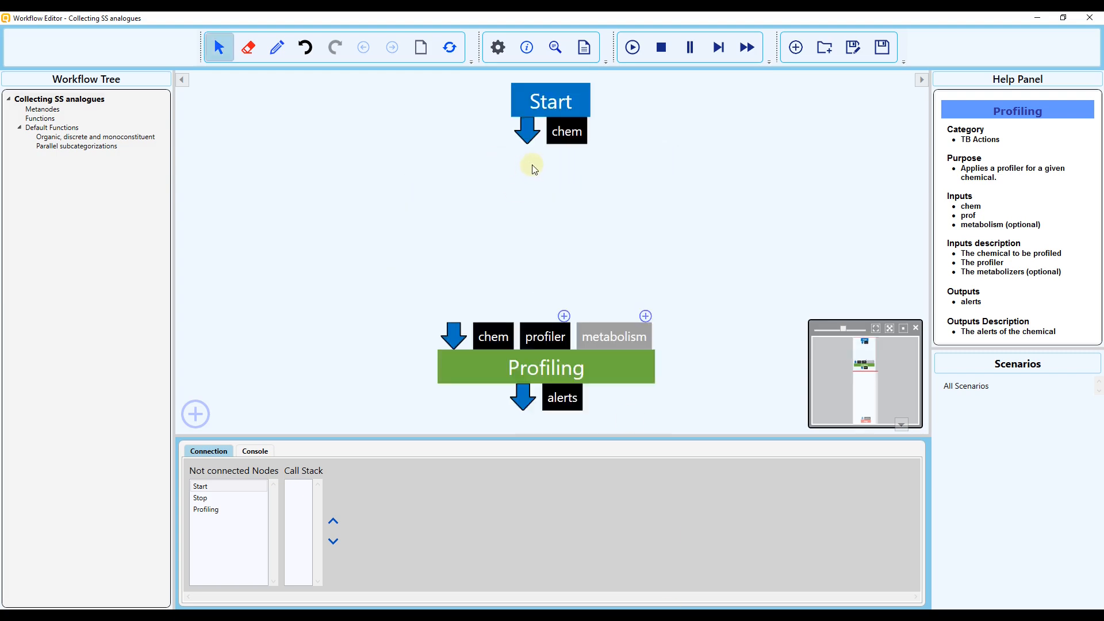
left_click(270, 52)
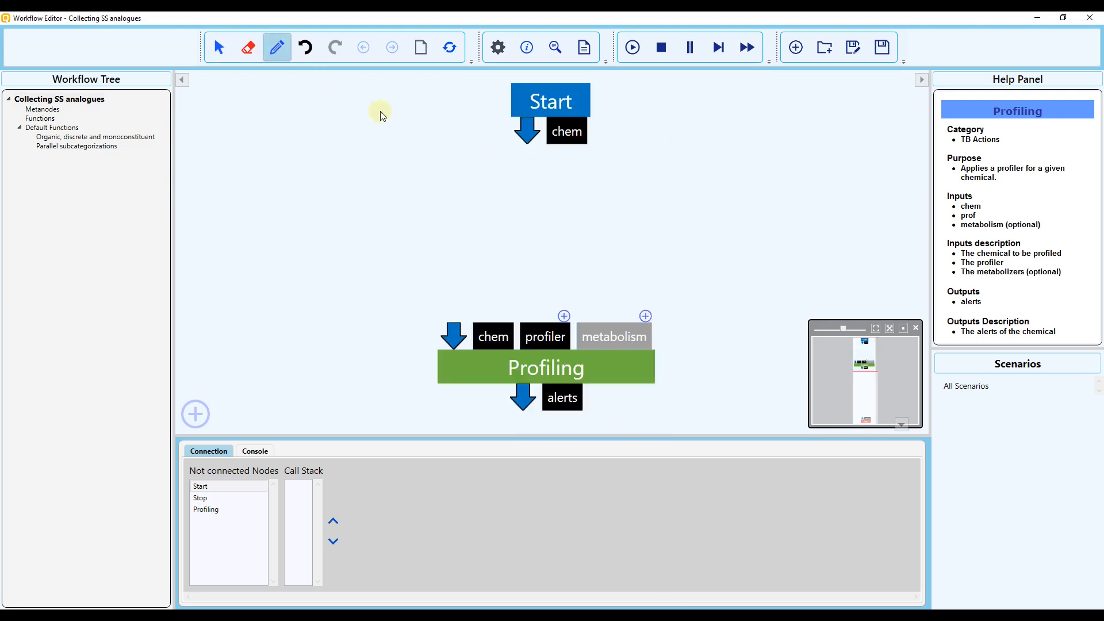
left_click_drag(525, 136, 454, 329)
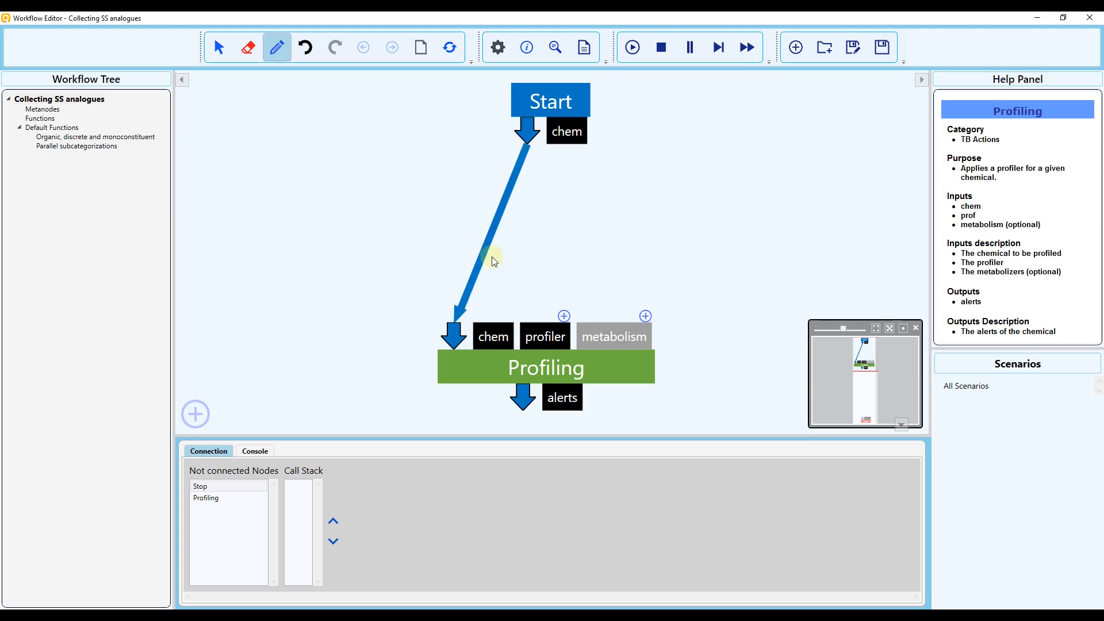
left_click(565, 135)
left_click_drag(564, 148, 498, 322)
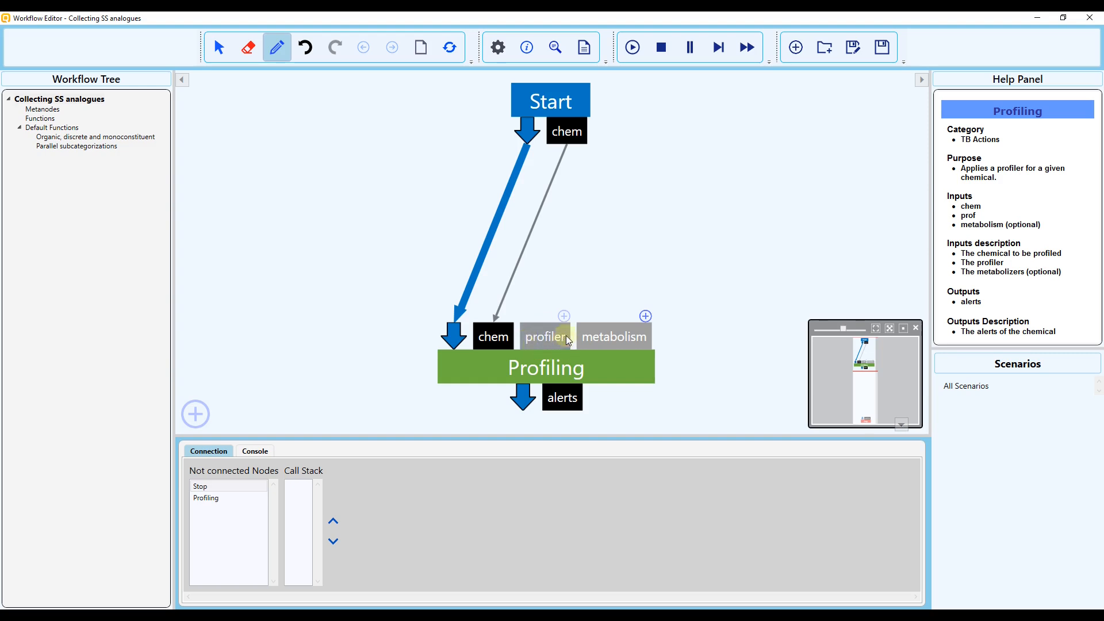
Add a Define profiler node to the Profiling node's profiler input and choose its profiler from the available list
left_click(563, 316)
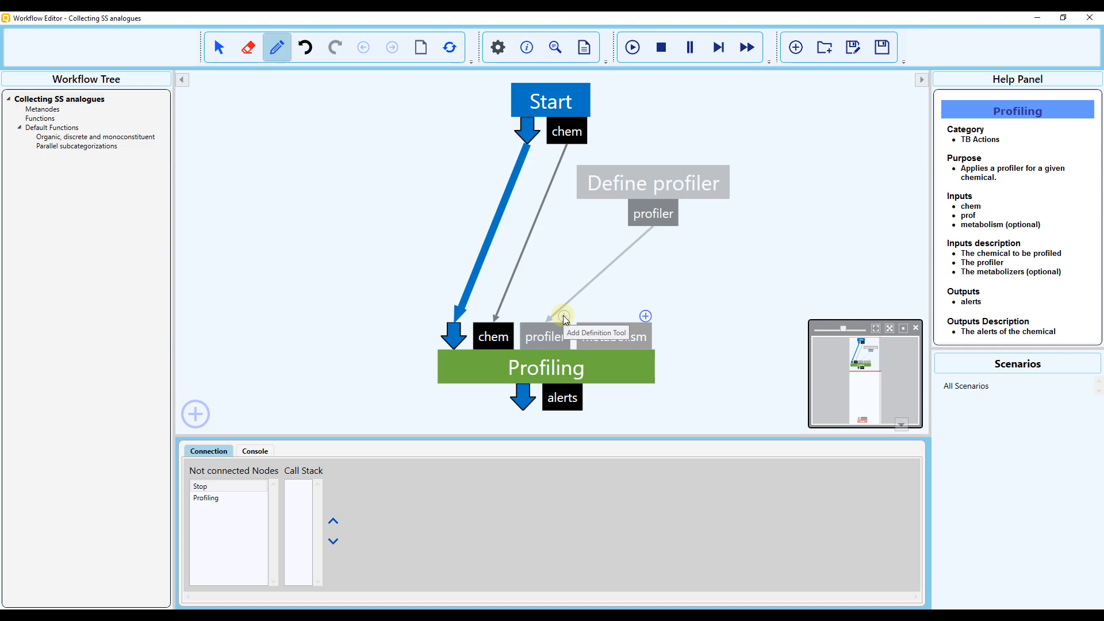
left_click(563, 315)
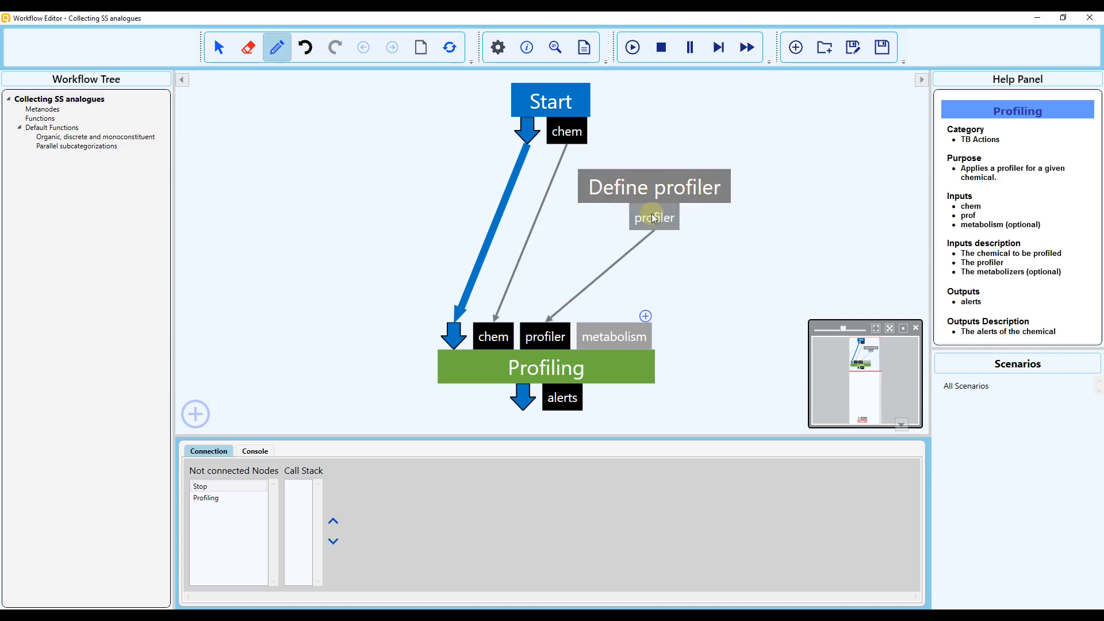
double_click(660, 200)
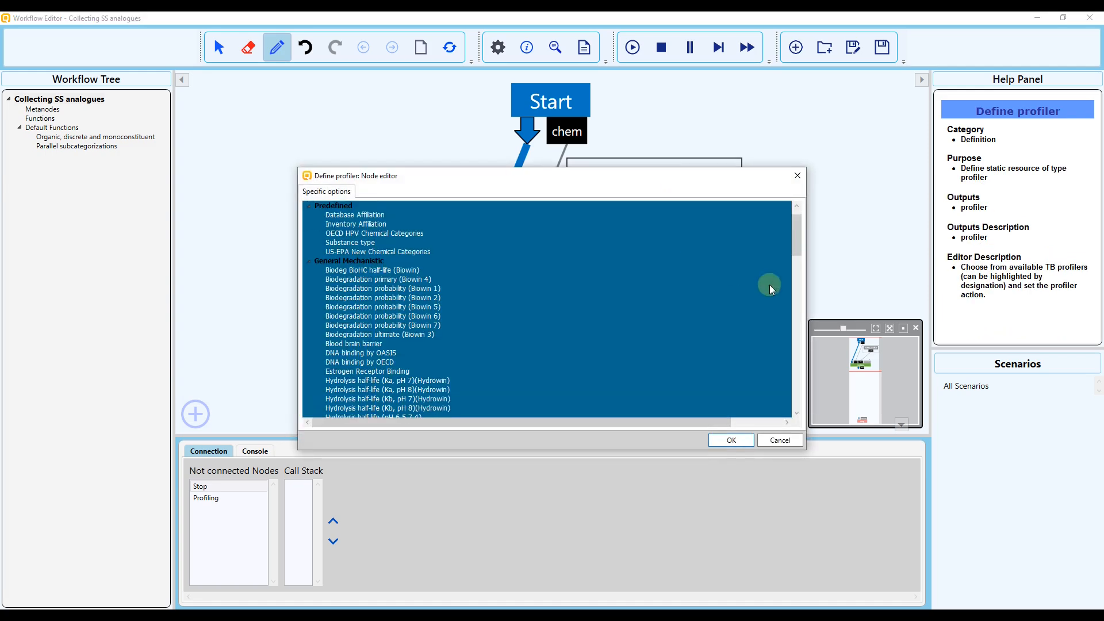
left_click_drag(796, 237, 730, 332)
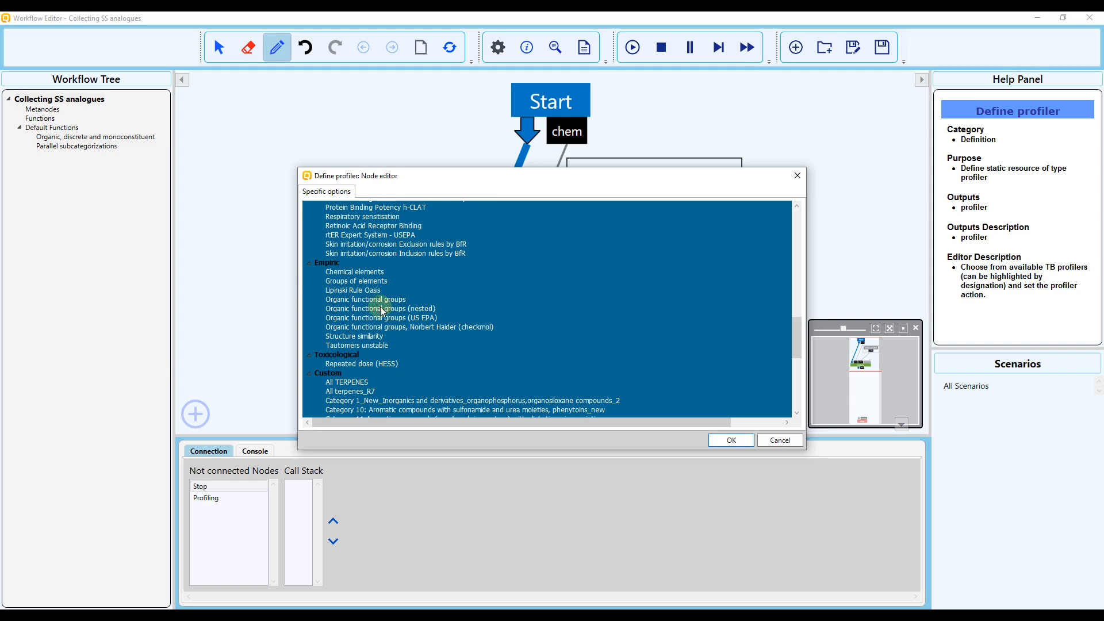
left_click(724, 439)
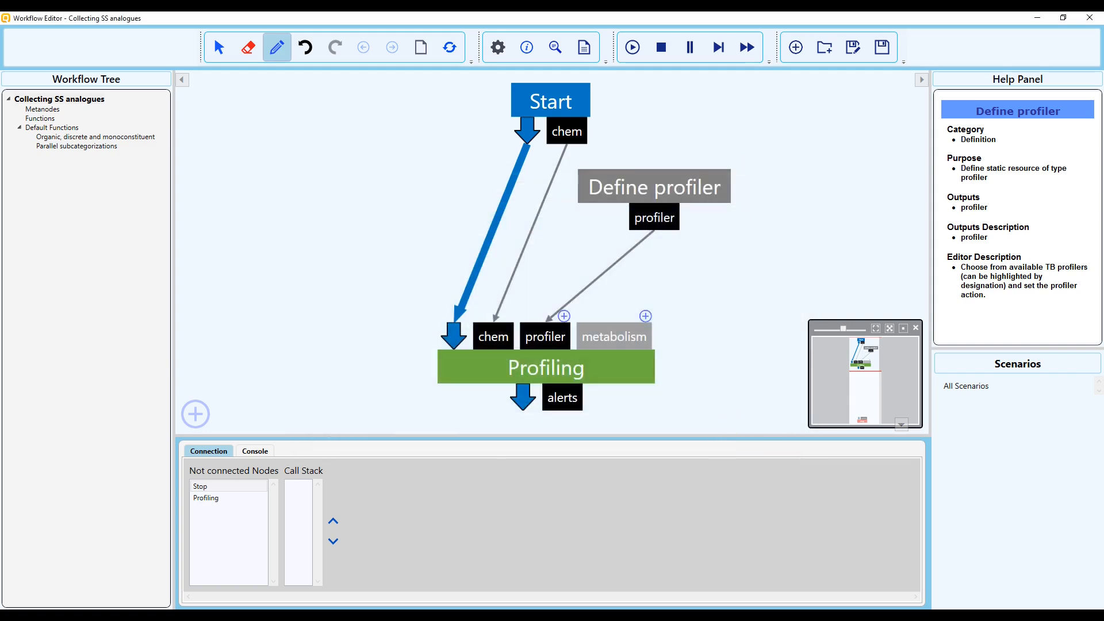
Add a Form category node below Profiling, and connect Profiling's flow arrow and alerts output to its matching inputs
left_click(195, 414)
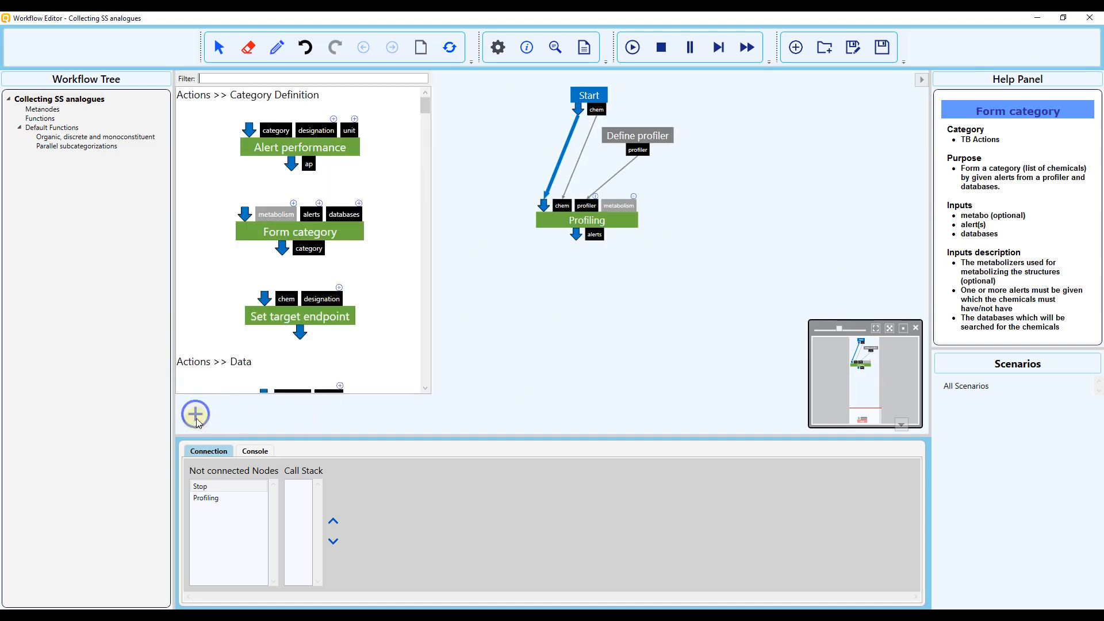
left_click(222, 83)
type("c")
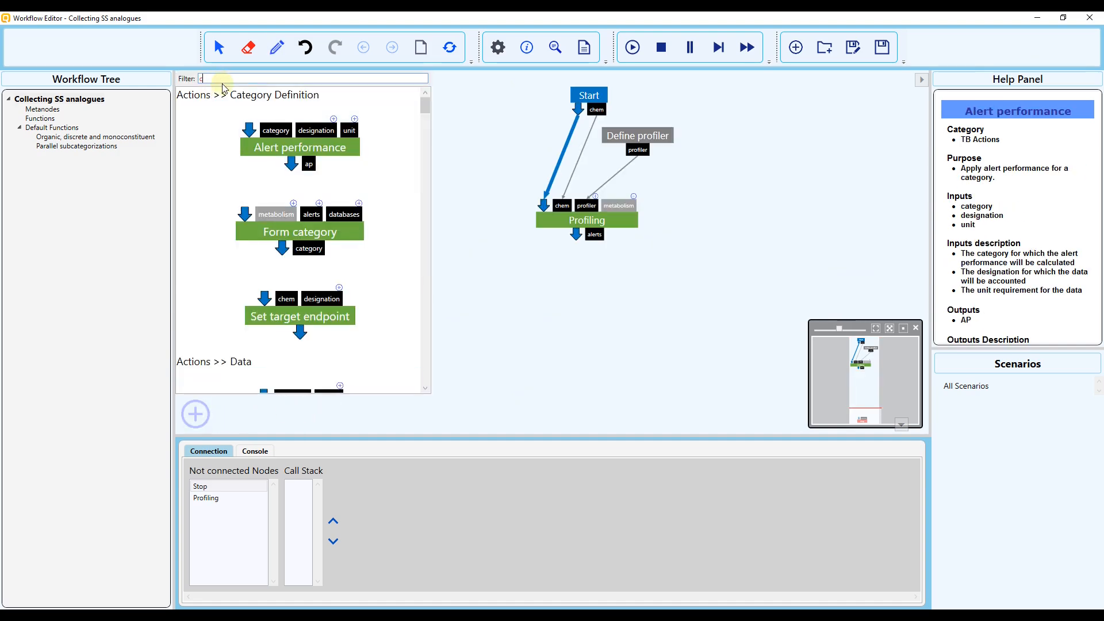
type("ate")
left_click_drag(305, 246, 594, 331)
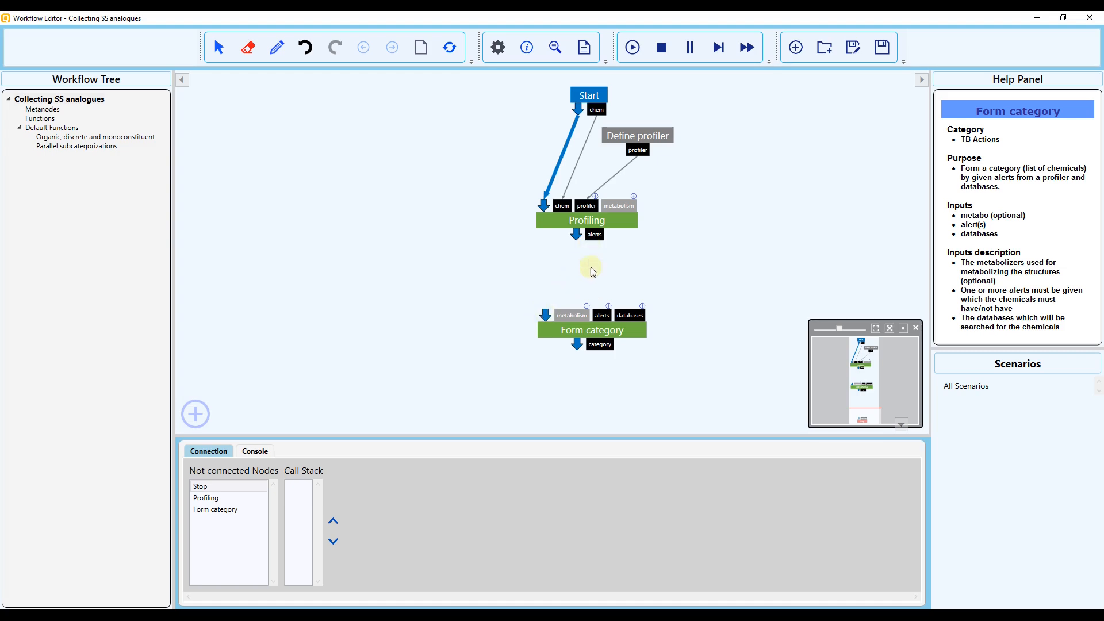
left_click(277, 48)
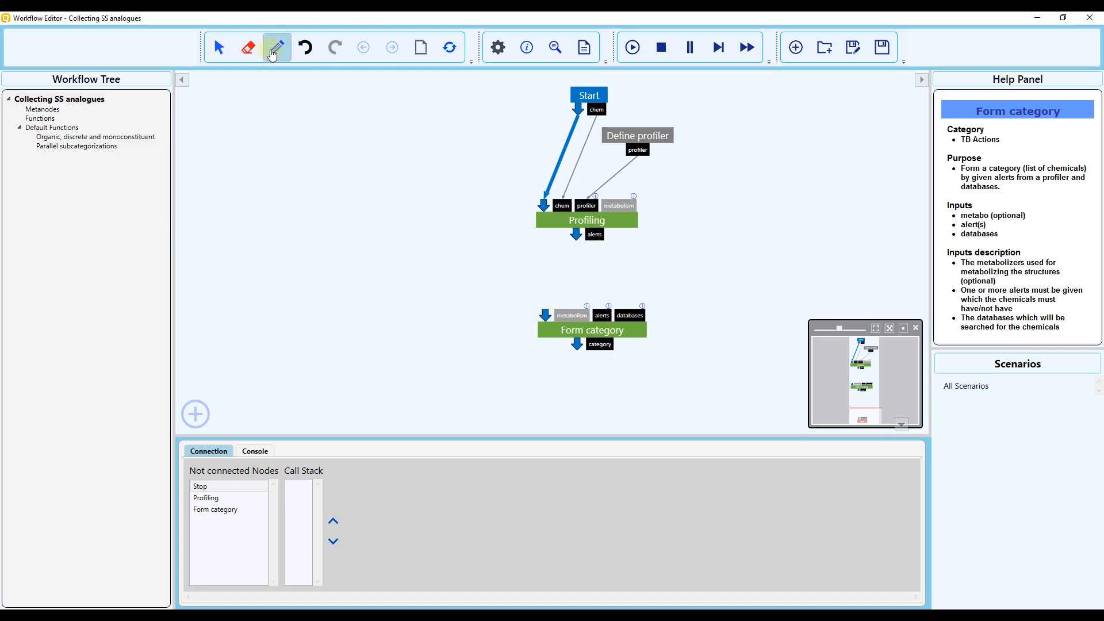
left_click_drag(577, 239, 600, 314)
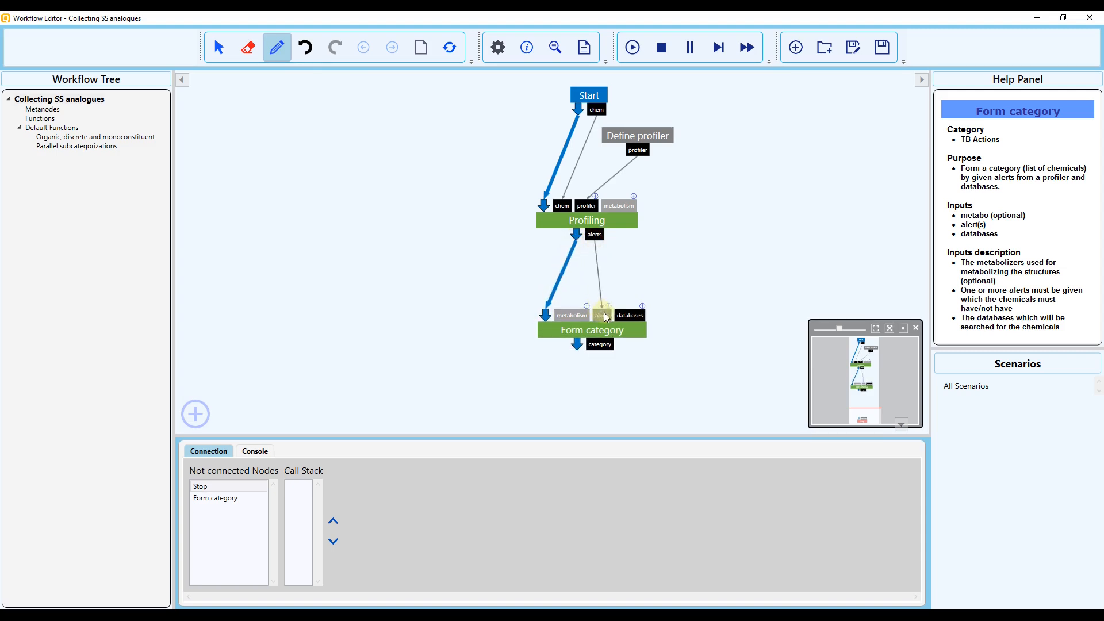
Add a Define databases node to the Form category node's databases input and select the Skin Sensitization database
left_click(642, 308)
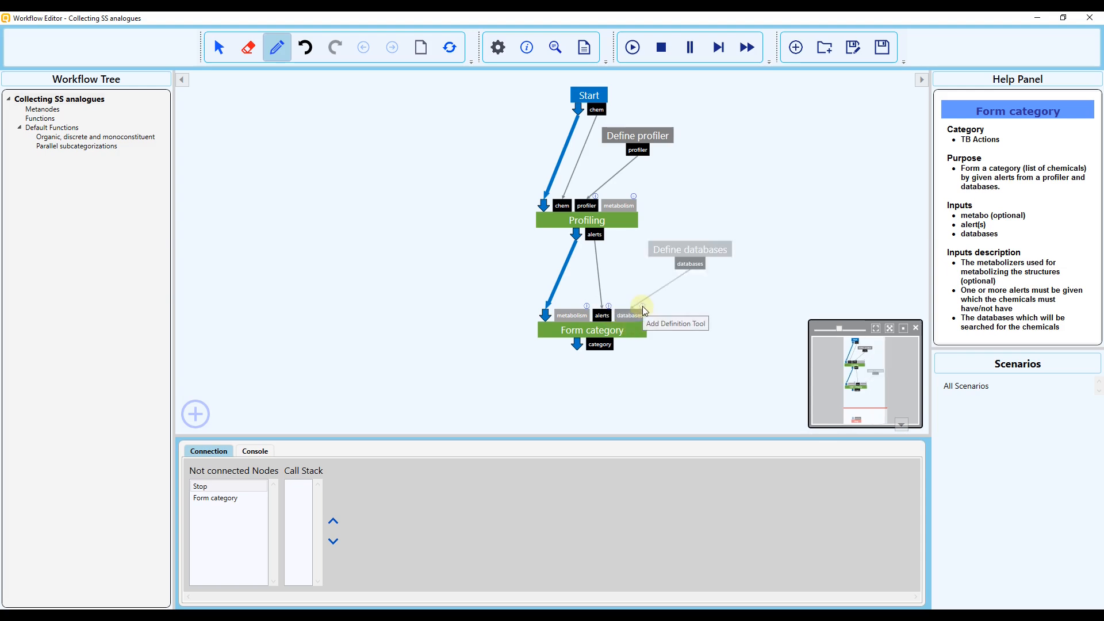
left_click(643, 306)
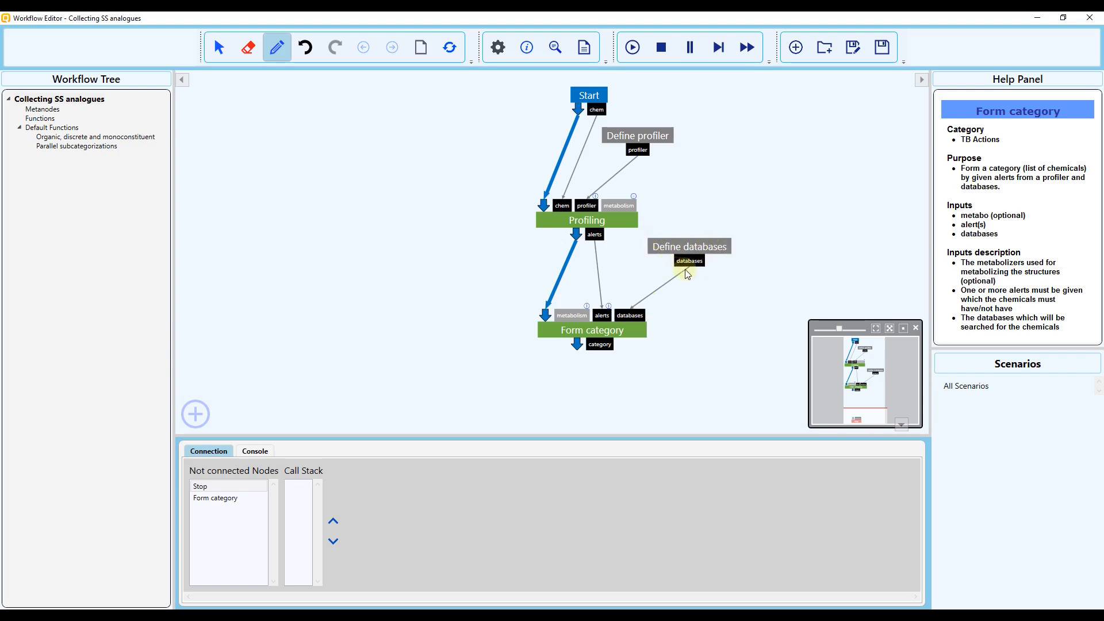
double_click(705, 250)
left_click_drag(671, 241, 664, 404)
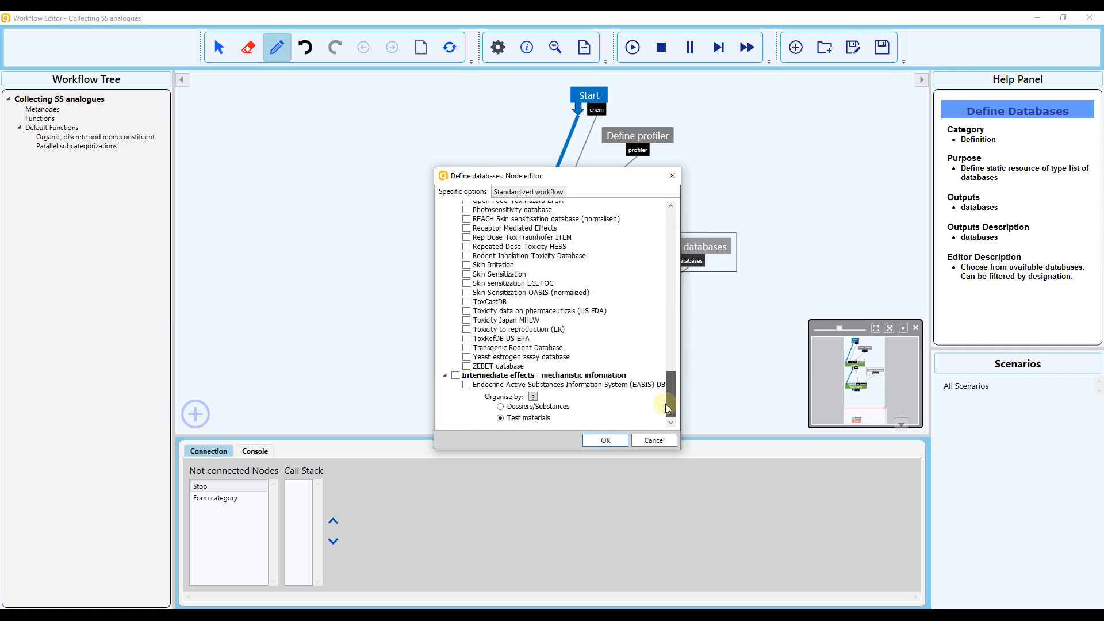
left_click(466, 275)
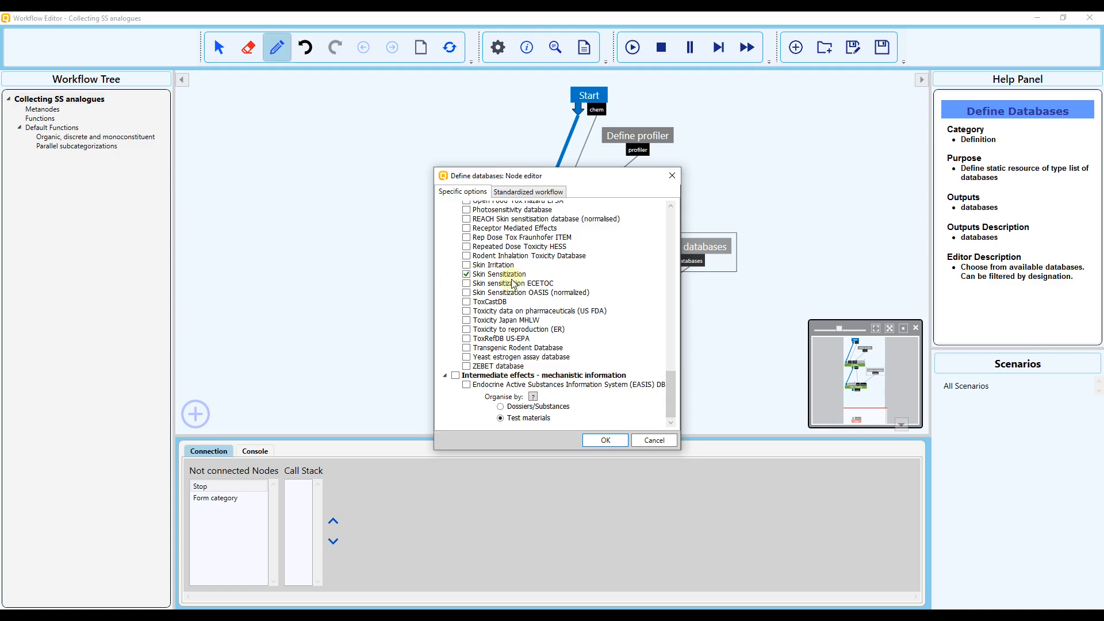
left_click(605, 440)
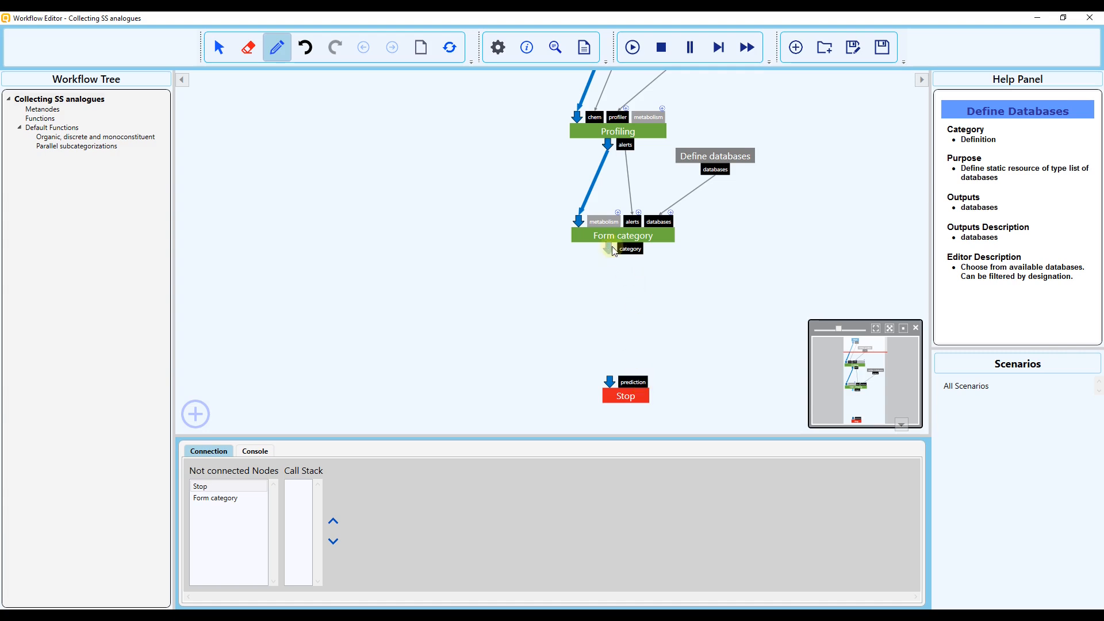
Replace the Stop node's prediction port with a category port, and connect Form category's flow arrow and category output to Stop
double_click(639, 385)
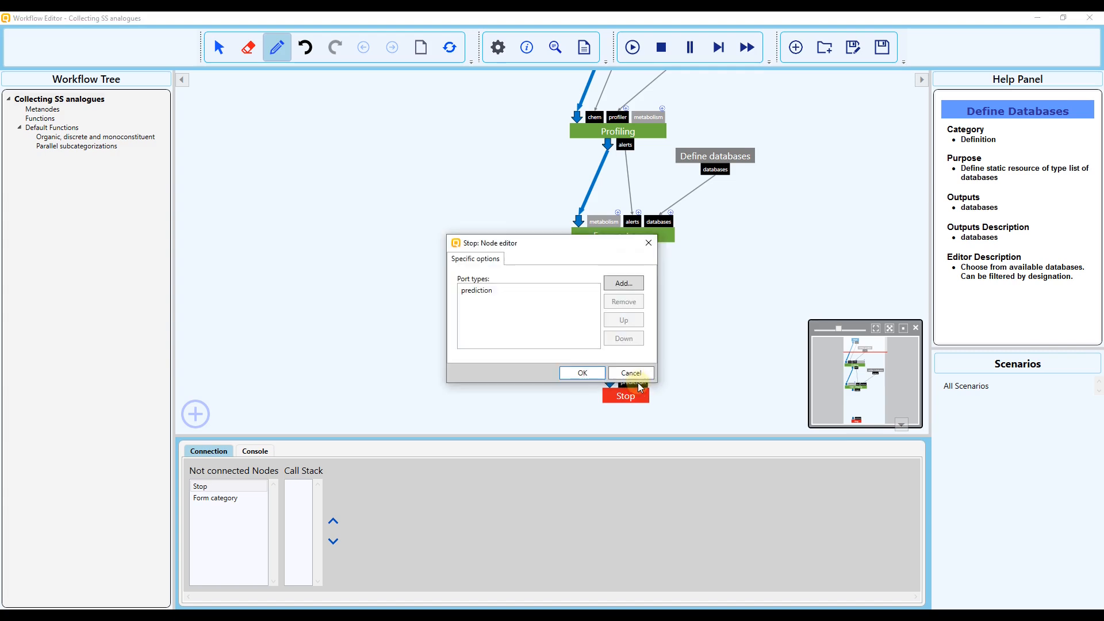
left_click(481, 291)
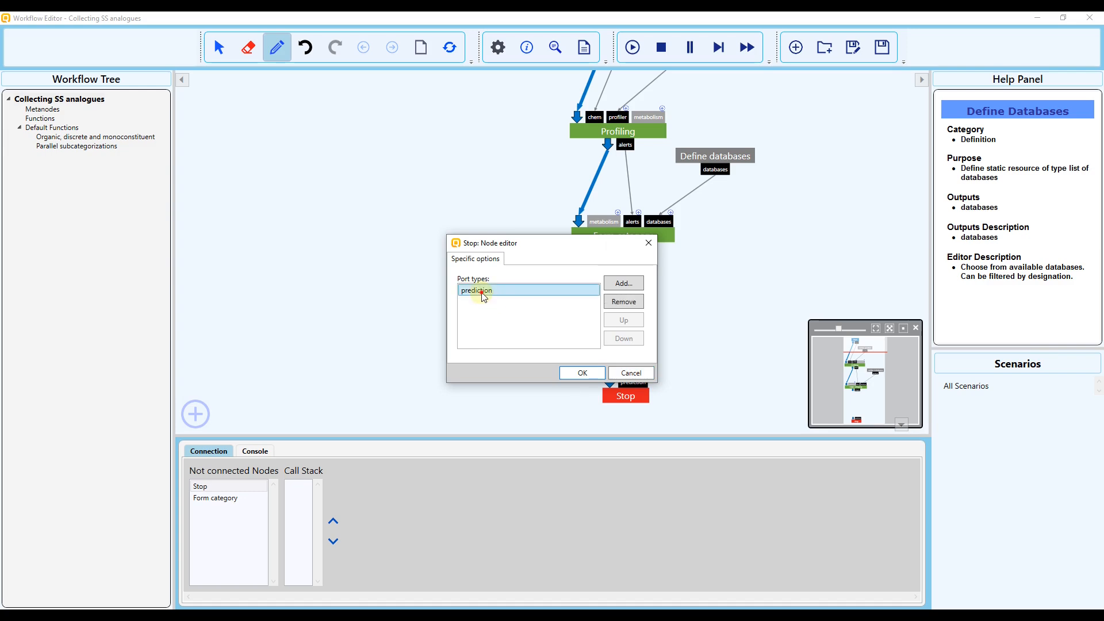
left_click(619, 303)
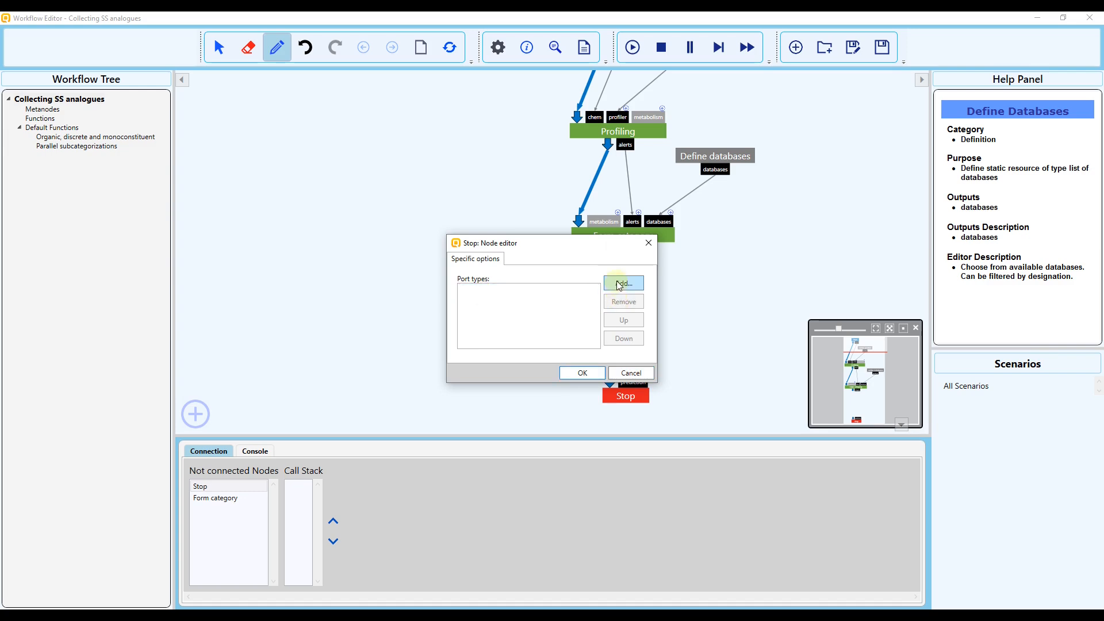
left_click(619, 284)
left_click(516, 301)
left_click(535, 440)
left_click(582, 373)
left_click_drag(608, 249, 609, 382)
left_click_drag(630, 248, 635, 383)
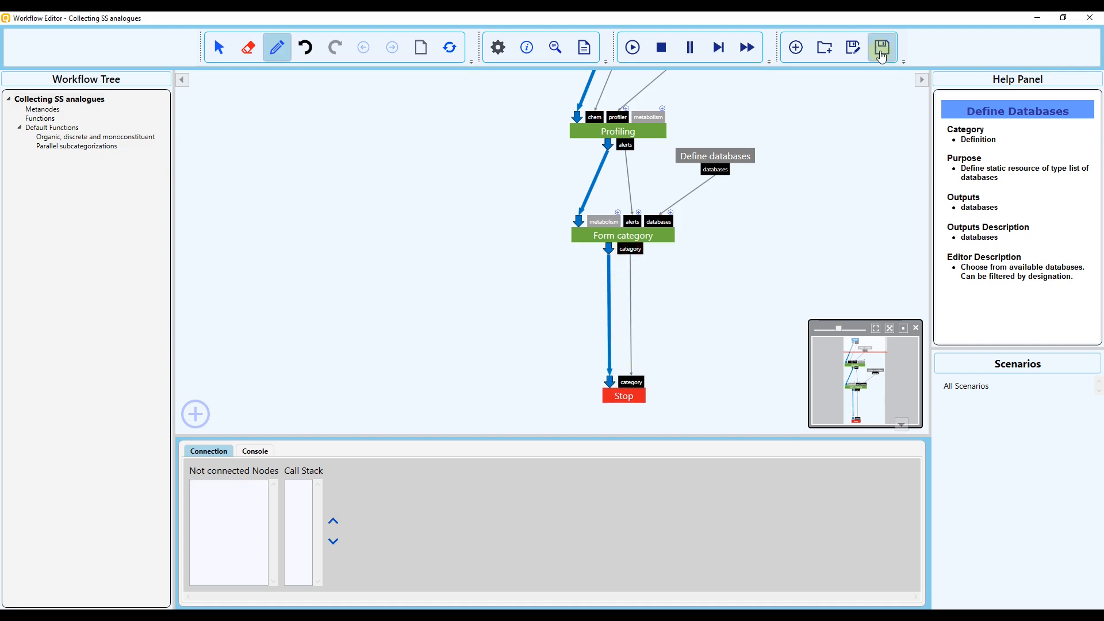
Save the workflow and check the list of automated workflows in the main QSAR Toolbox window for Collecting SS analogues
left_click(882, 52)
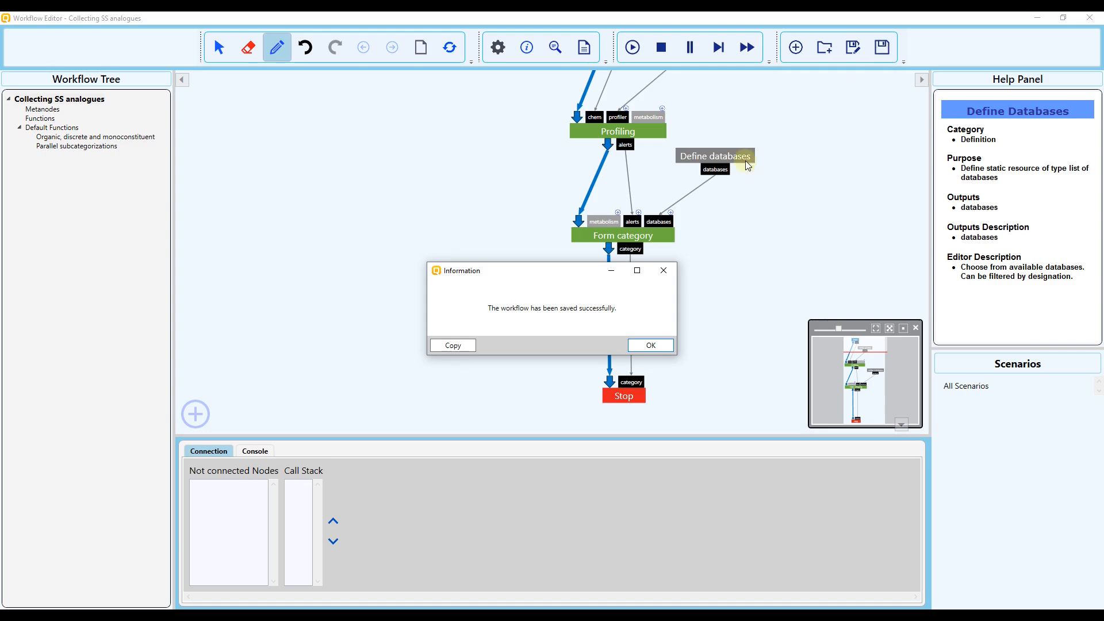
left_click(653, 343)
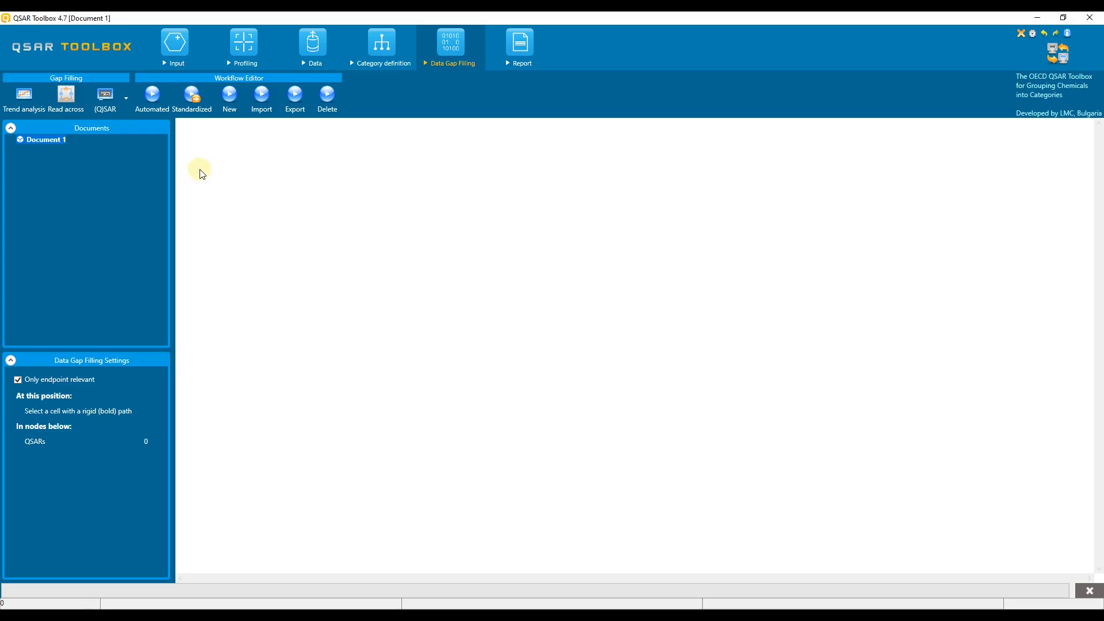
left_click(154, 99)
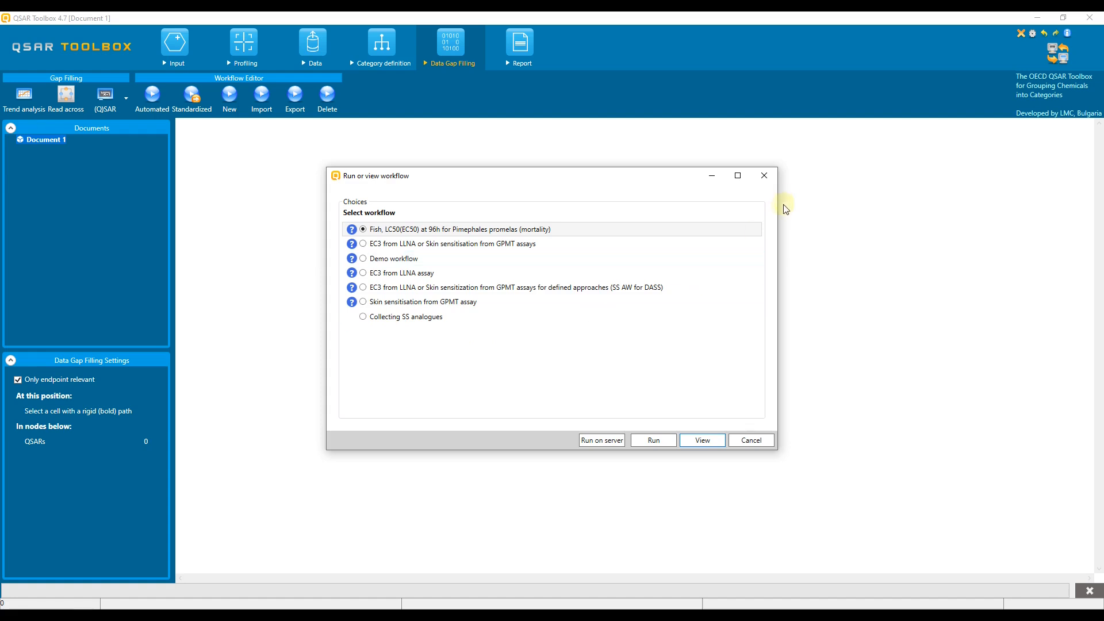
left_click(764, 175)
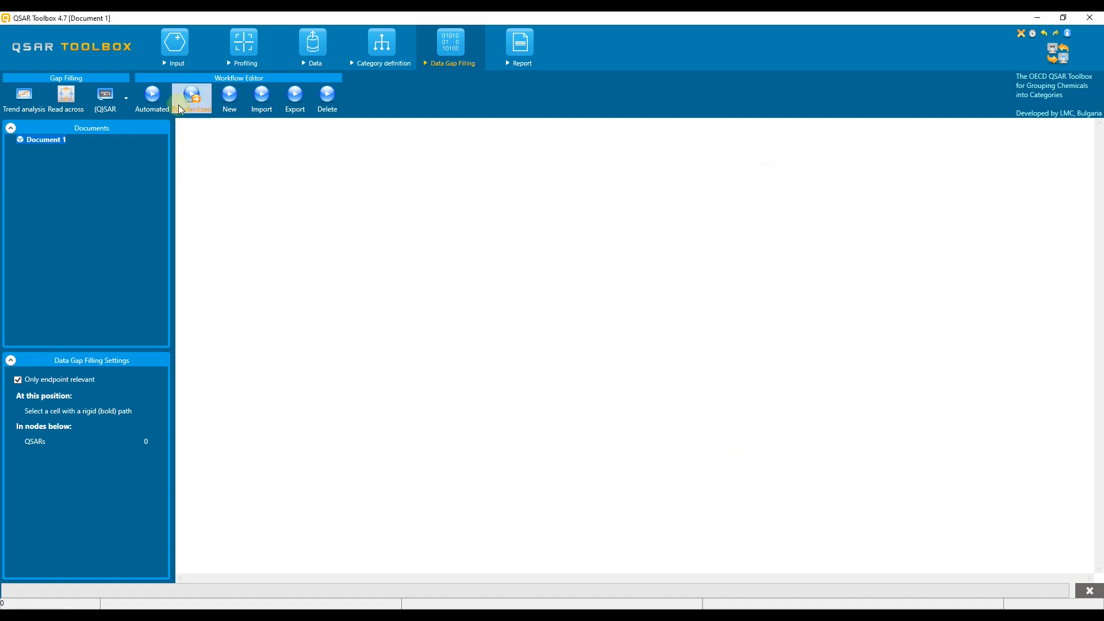
Add the target chemical to the document by its CAS number 66251
left_click(175, 47)
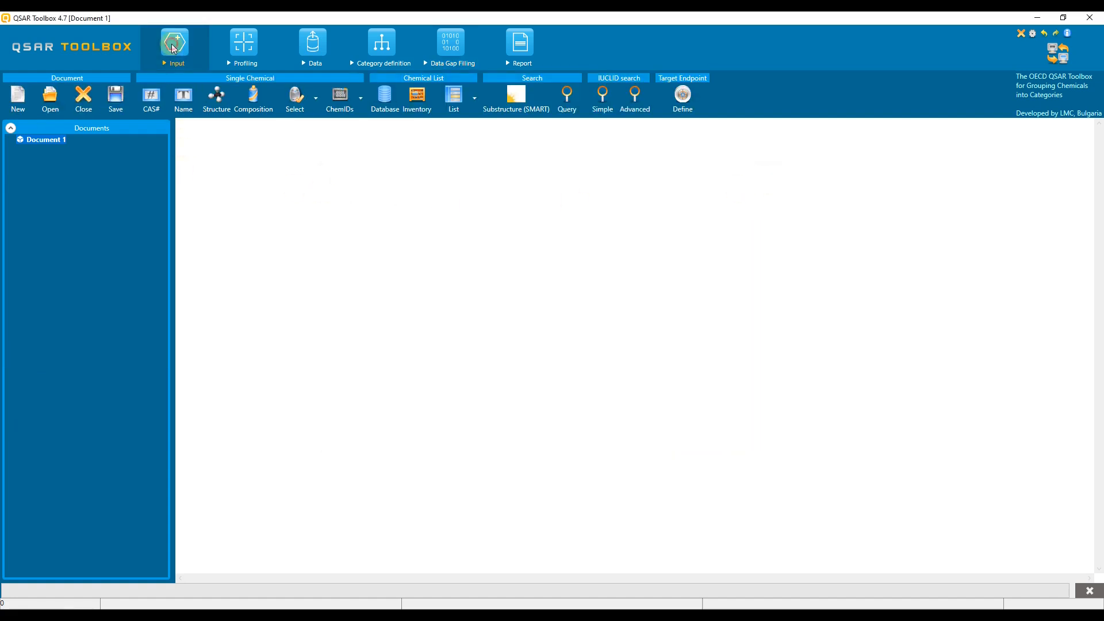
left_click(155, 100)
left_click(393, 143)
right_click(399, 143)
left_click(424, 176)
left_click(463, 145)
left_click(667, 148)
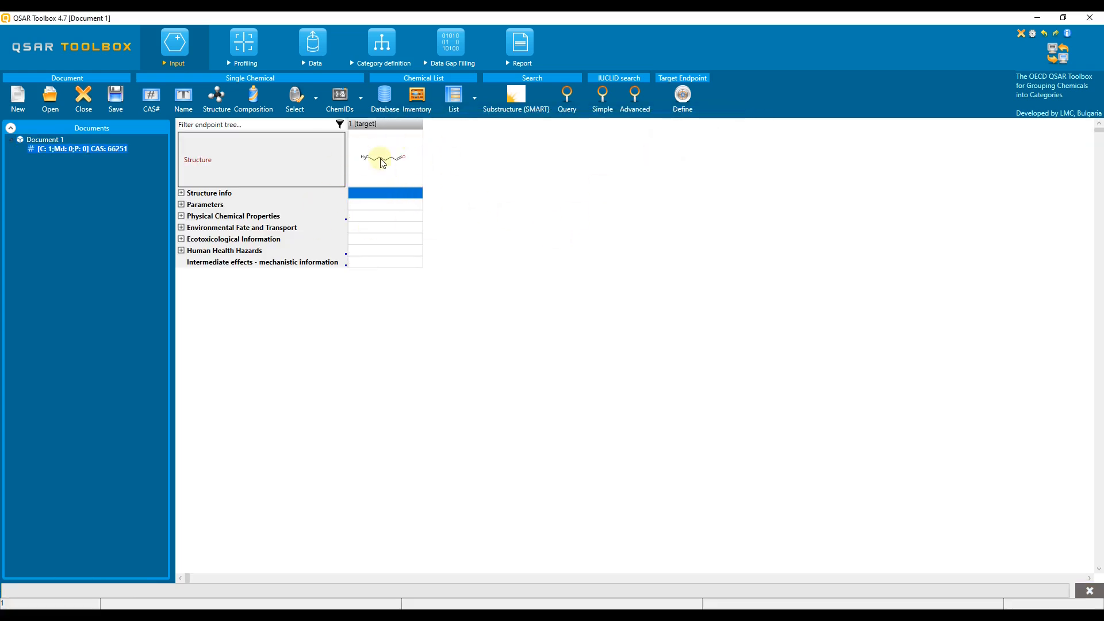
Run the automated workflow Collecting SS analogues on the target chemical
left_click(450, 42)
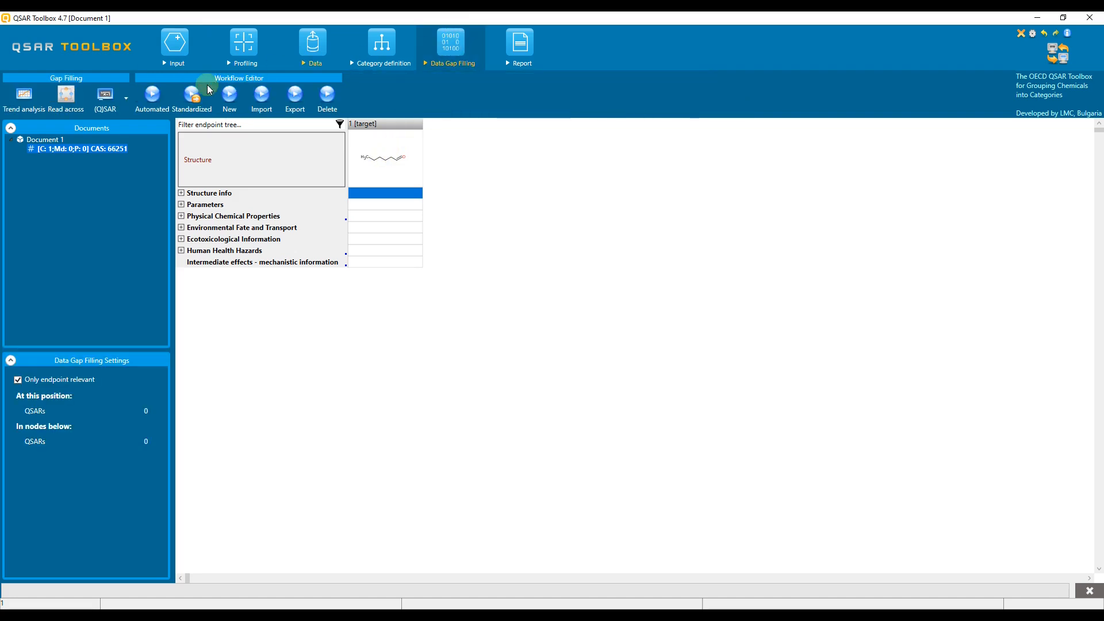
left_click(152, 104)
left_click(362, 317)
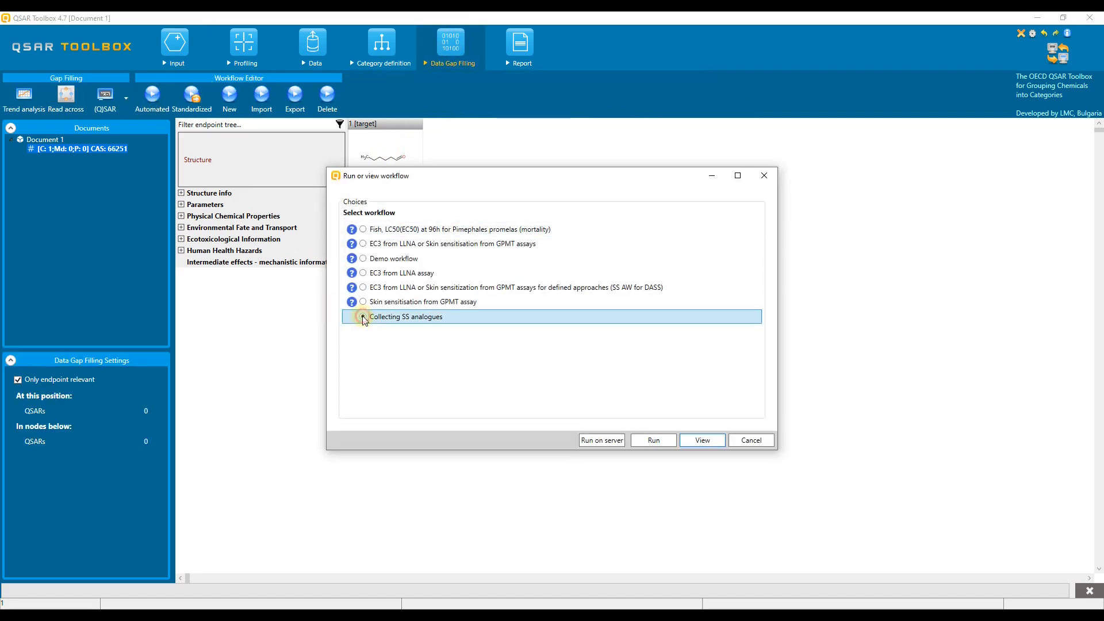
left_click(649, 442)
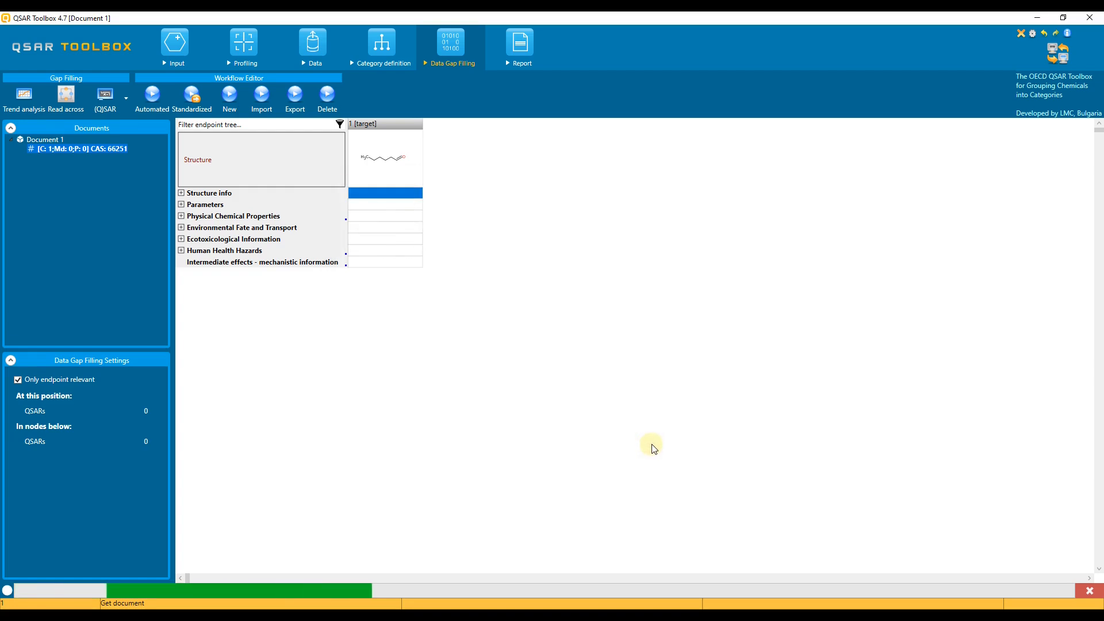